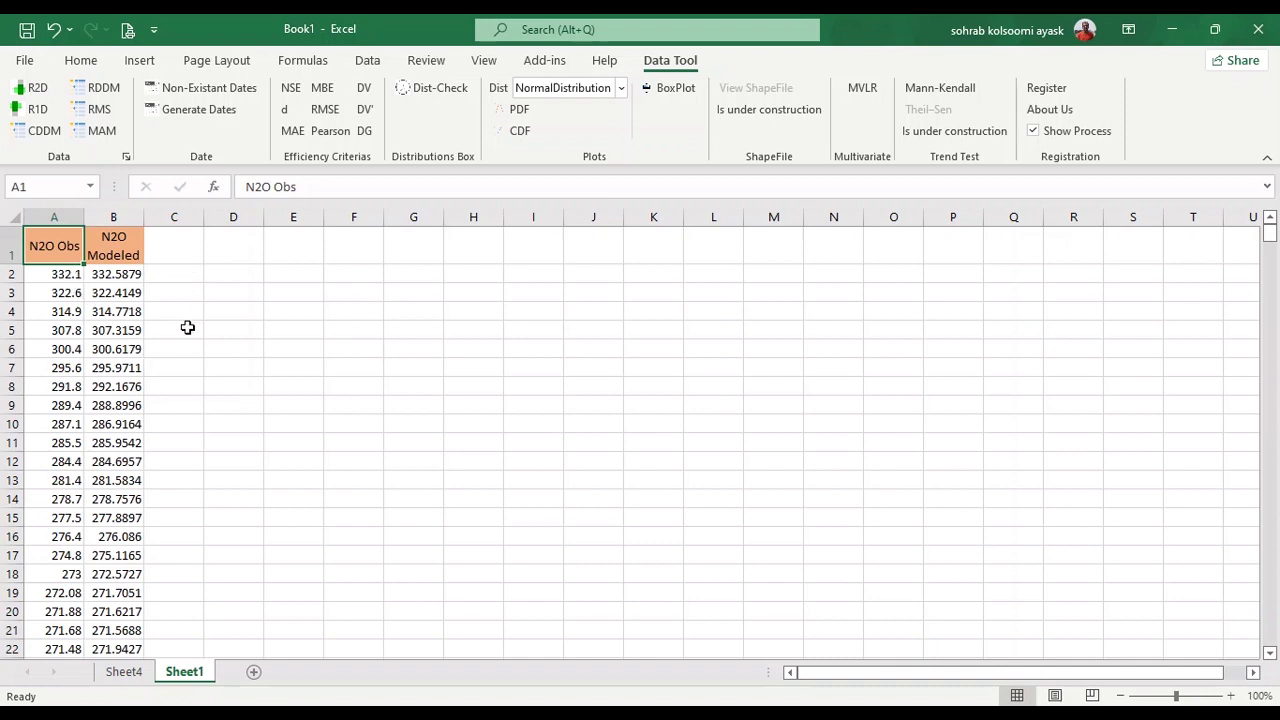
# Copy the 520 N2O Obs values in cells A2:A521 of the Excel sheet
pyautogui.click(65, 278)
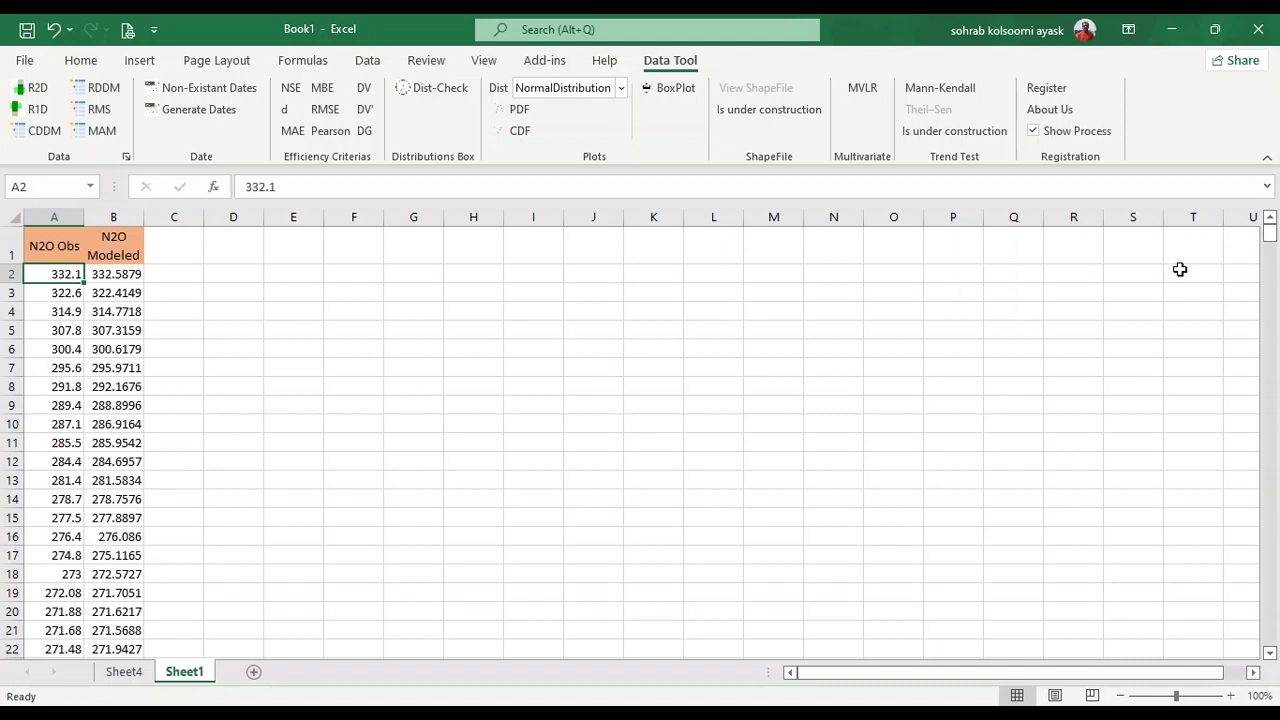
pyautogui.moveTo(1268, 244); pyautogui.dragTo(1272, 648)
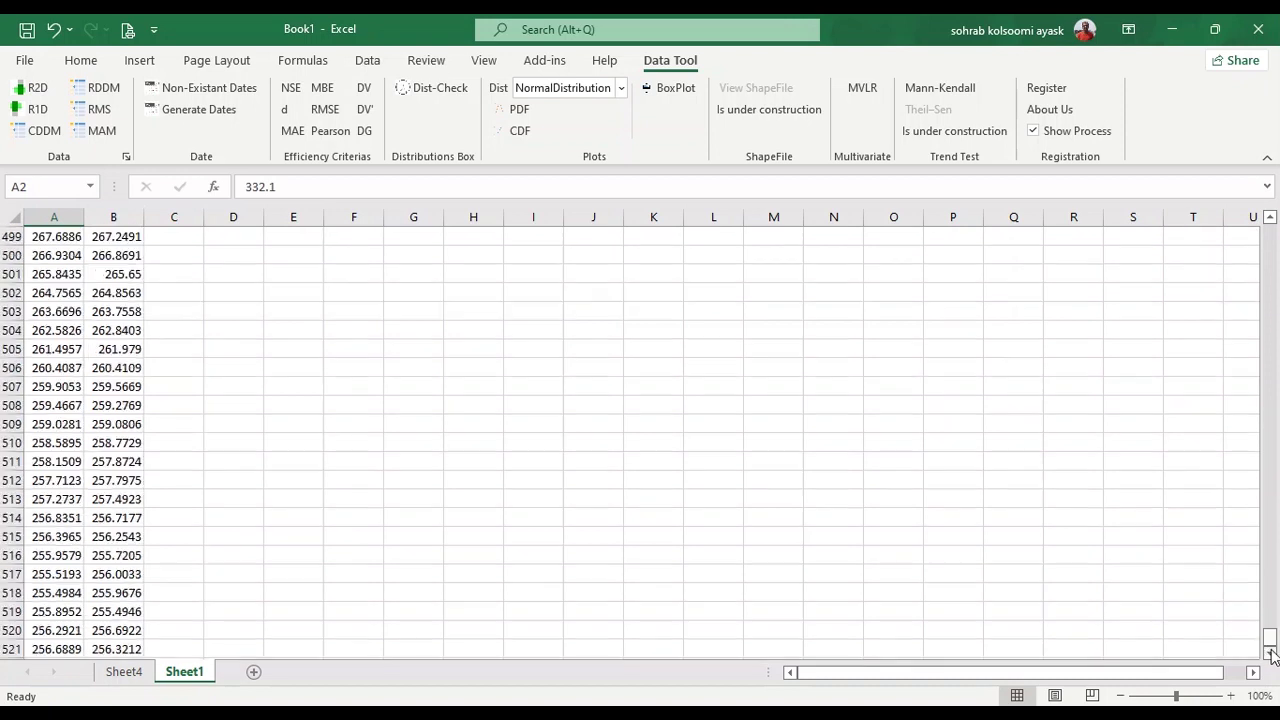
pyautogui.keyDown('shift'); pyautogui.click(63, 651); pyautogui.keyUp('shift')
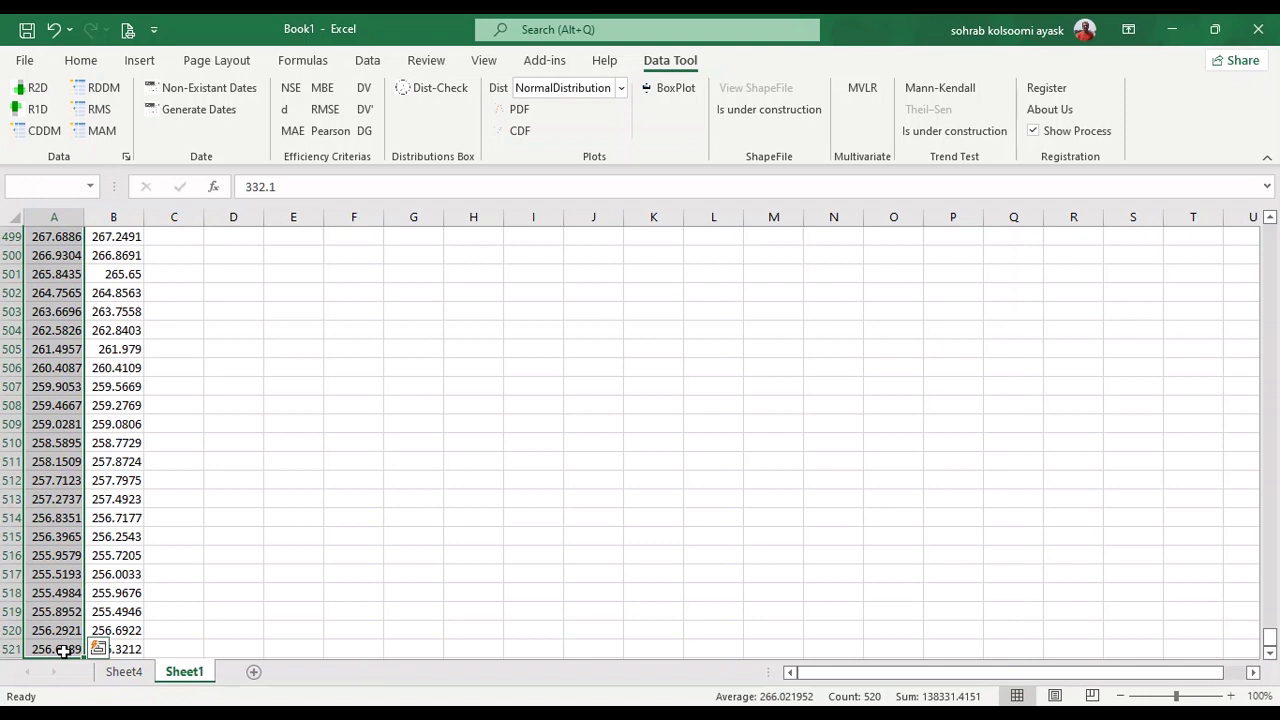
pyautogui.hotkey('ctrl', 'c')
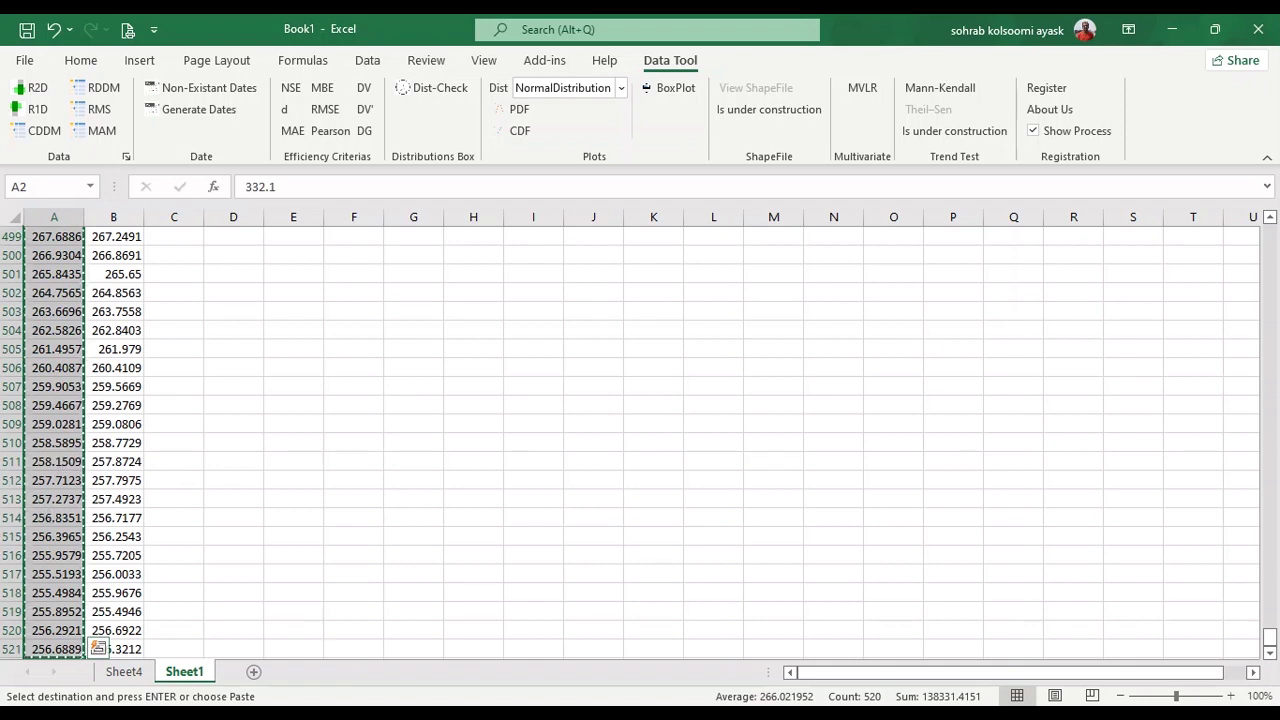
# Switch to the Gumbel Distribution Fitting page and scroll below the formula to the empty data box
pyautogui.moveTo(203, 713)
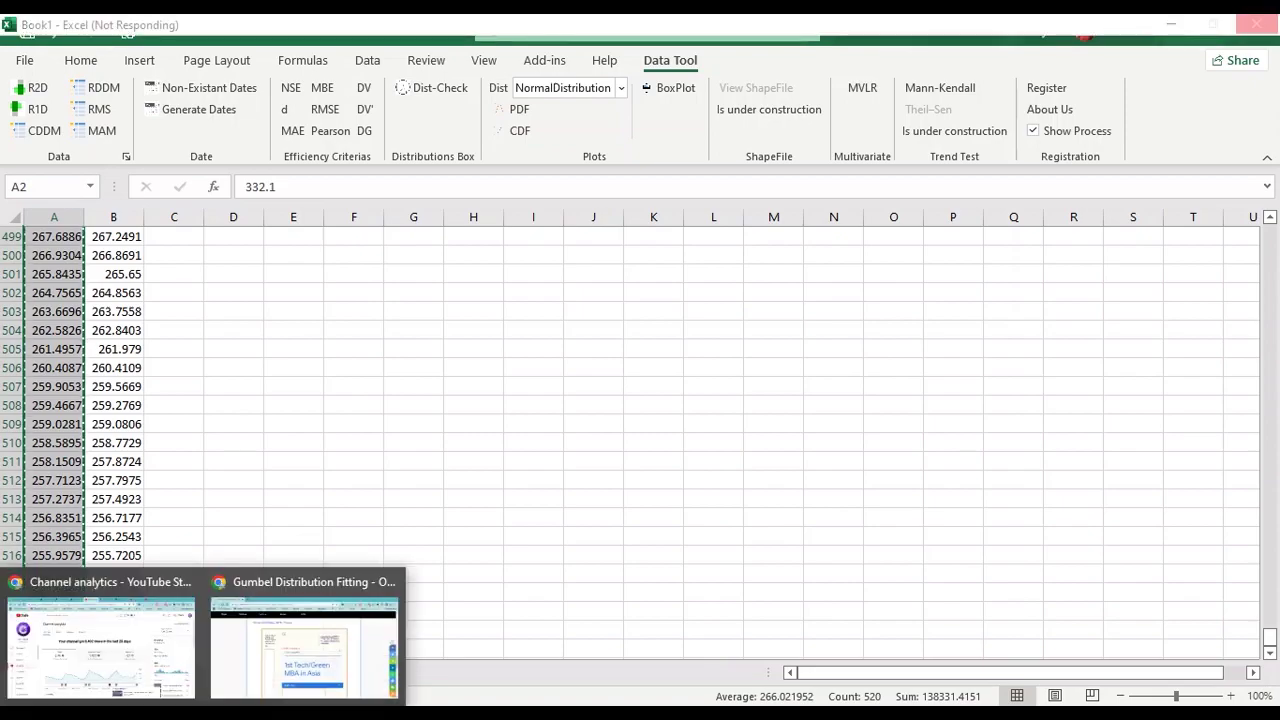
pyautogui.click(289, 634)
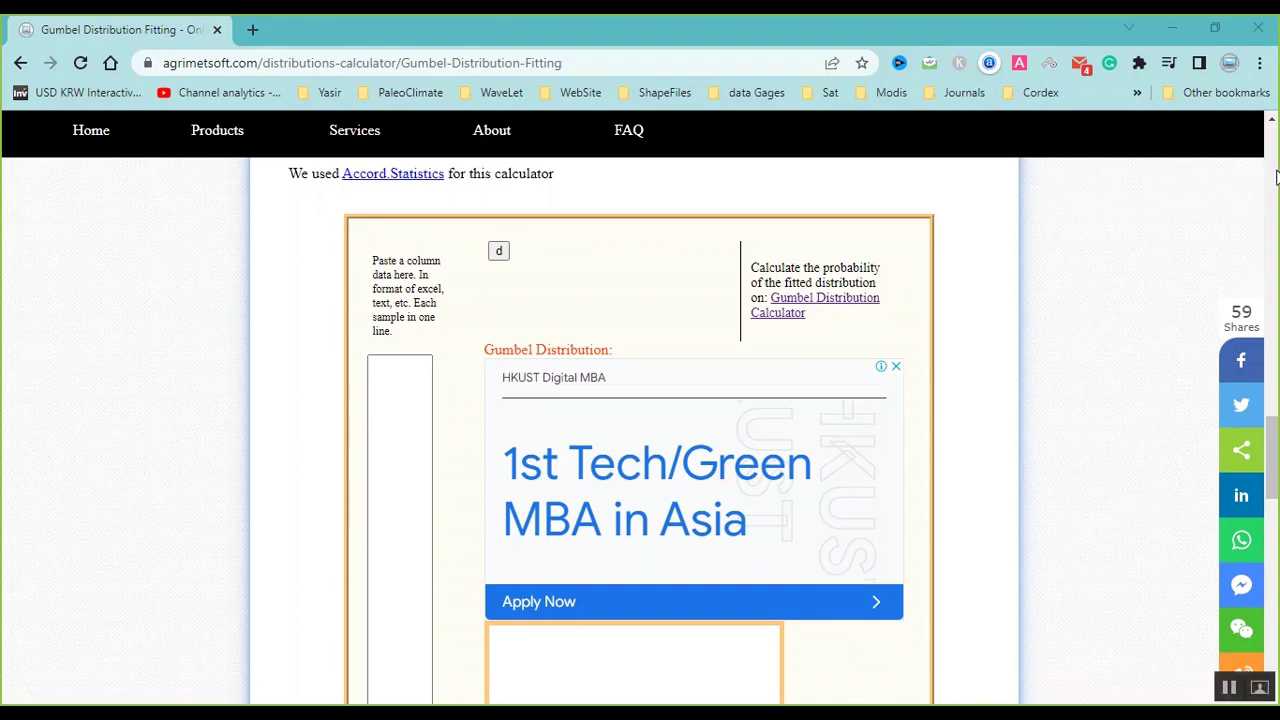
pyautogui.click(1276, 177)
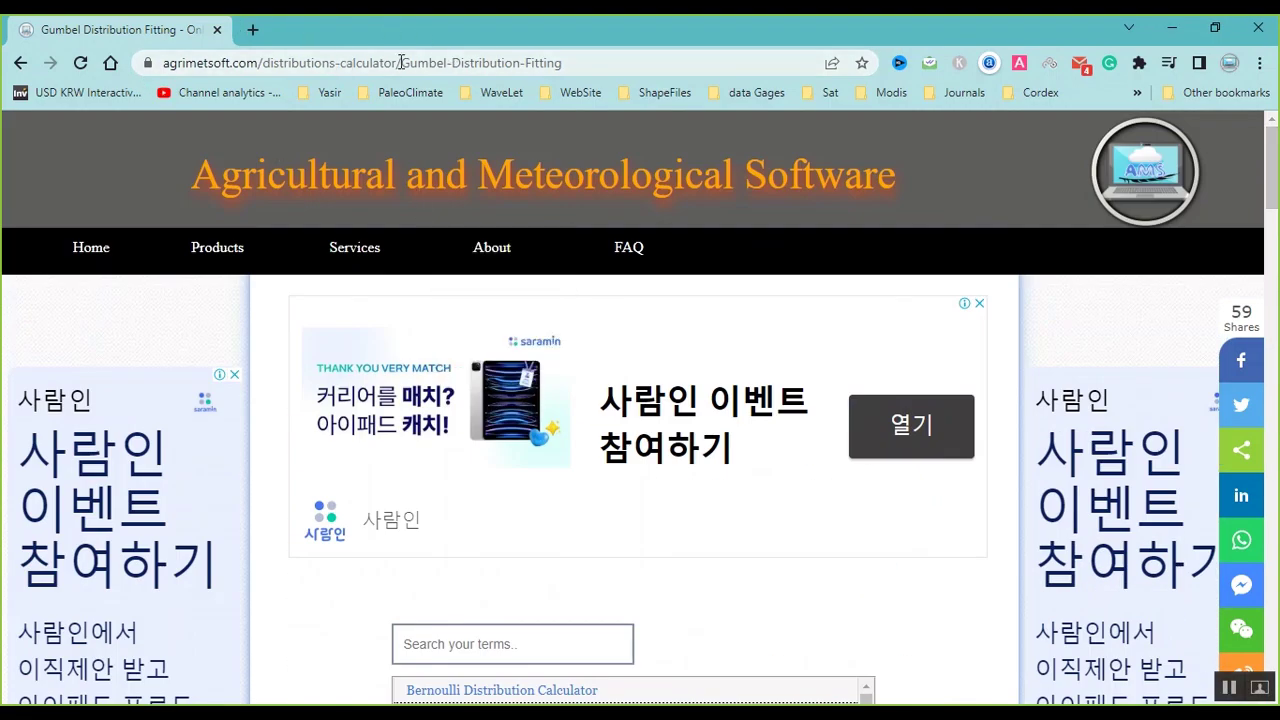
pyautogui.click(1275, 343)
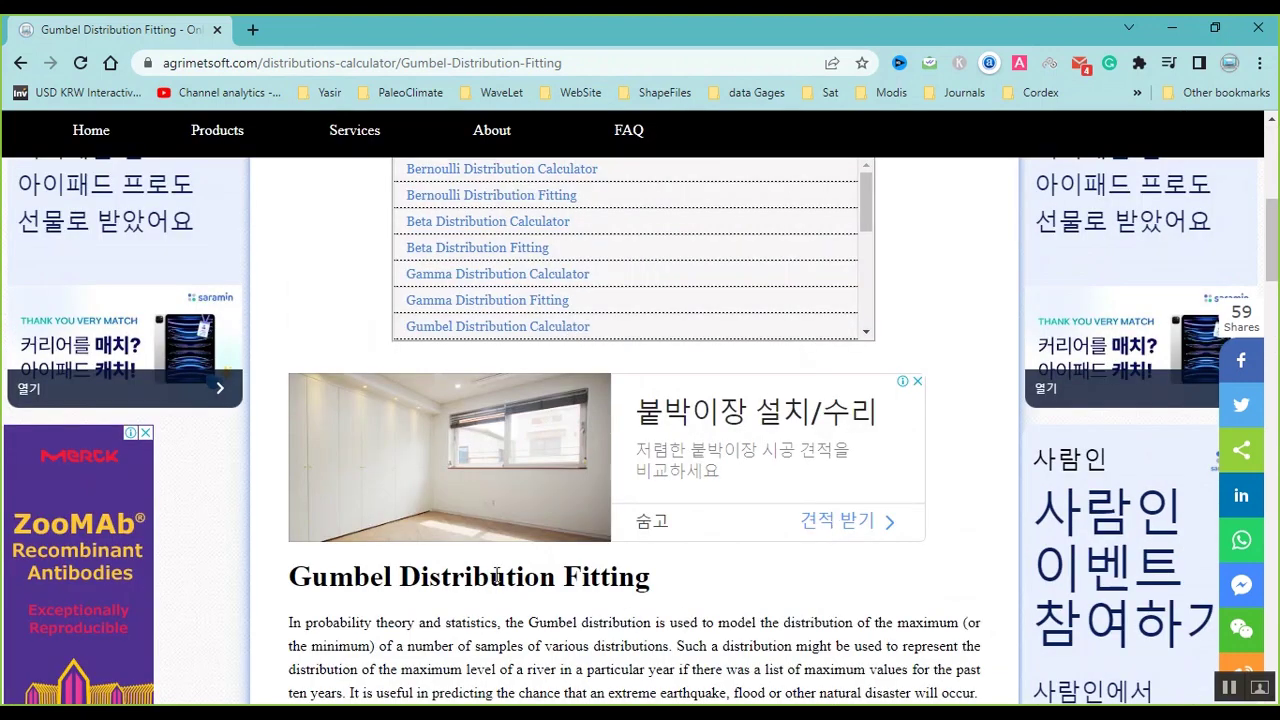
pyautogui.doubleClick(446, 579)
pyautogui.scroll(-7, 446, 579)
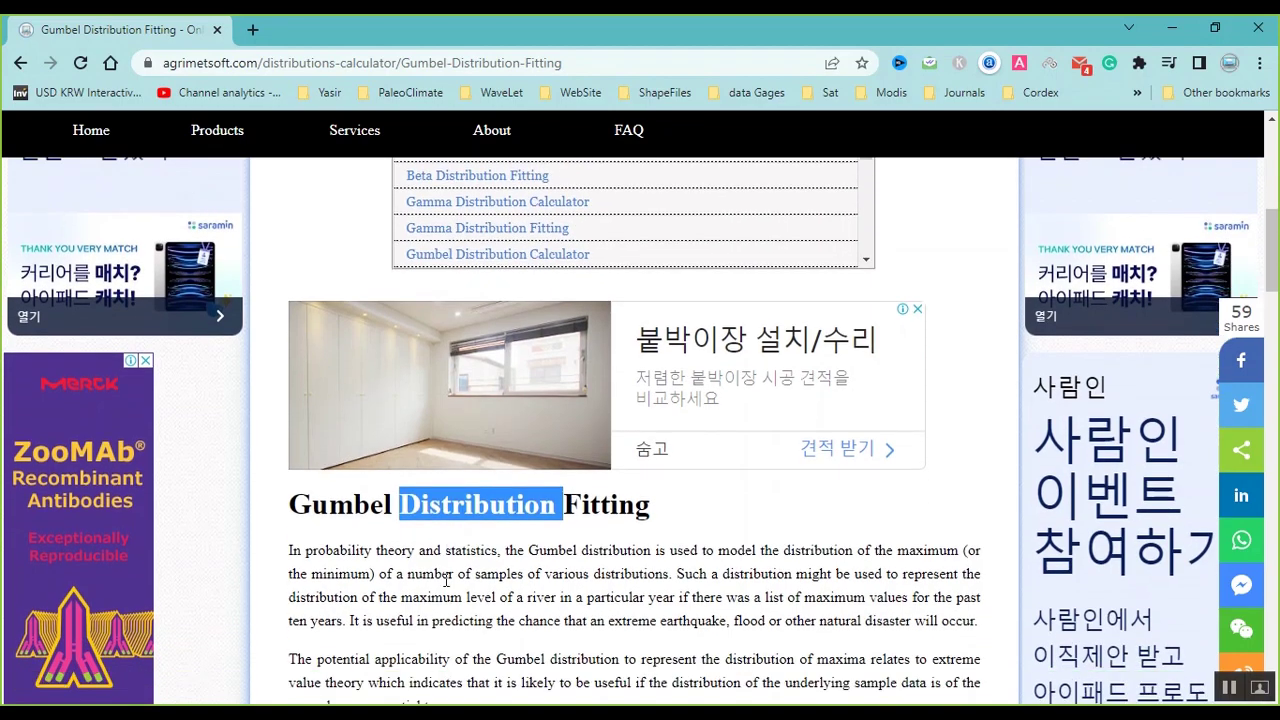
pyautogui.scroll(-5, 446, 587)
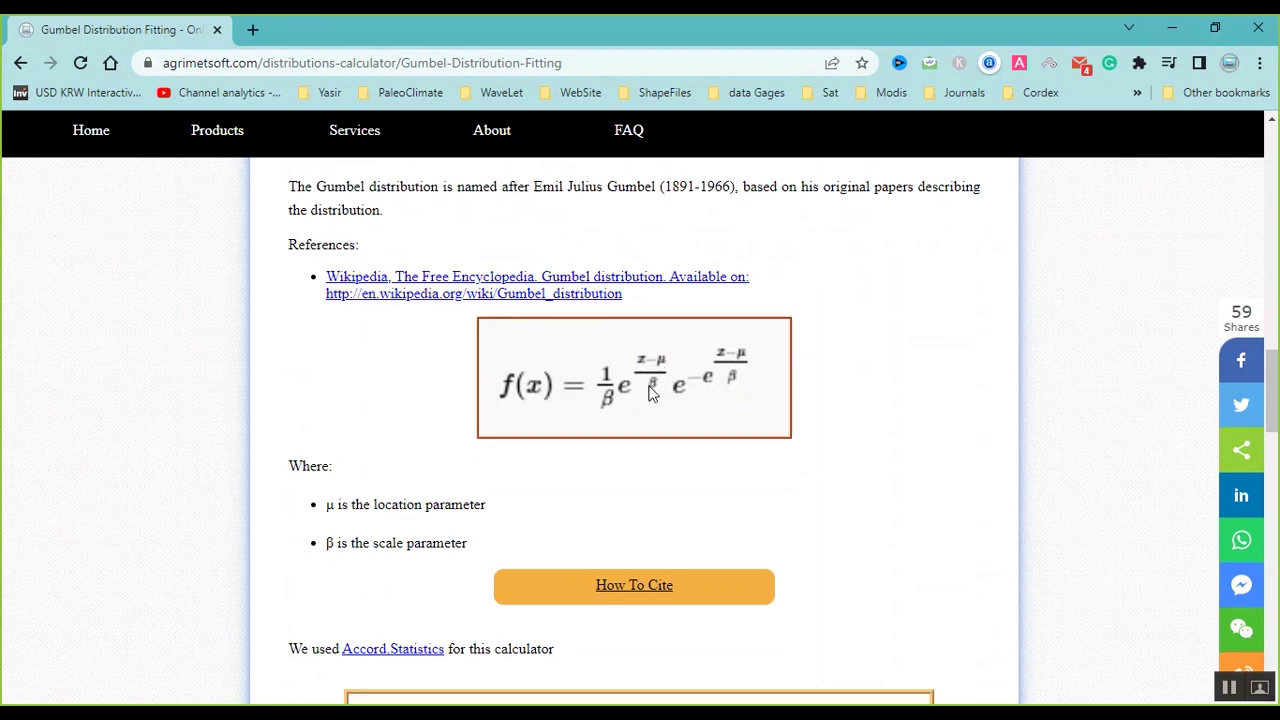
pyautogui.scroll(-1, 543, 540)
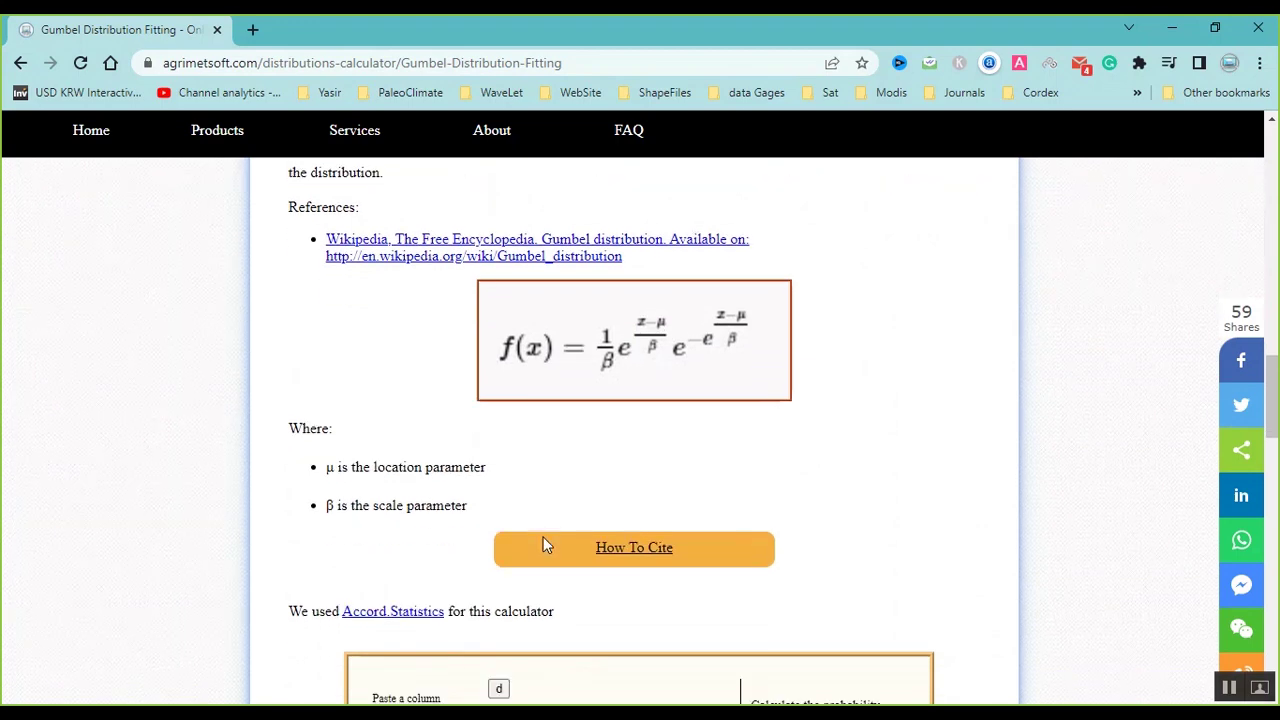
pyautogui.scroll(-4, 543, 545)
# Paste the N2O Obs values into the data box and fit them, giving μ ≈ 269.01, β ≈ 5.18
pyautogui.click(394, 401)
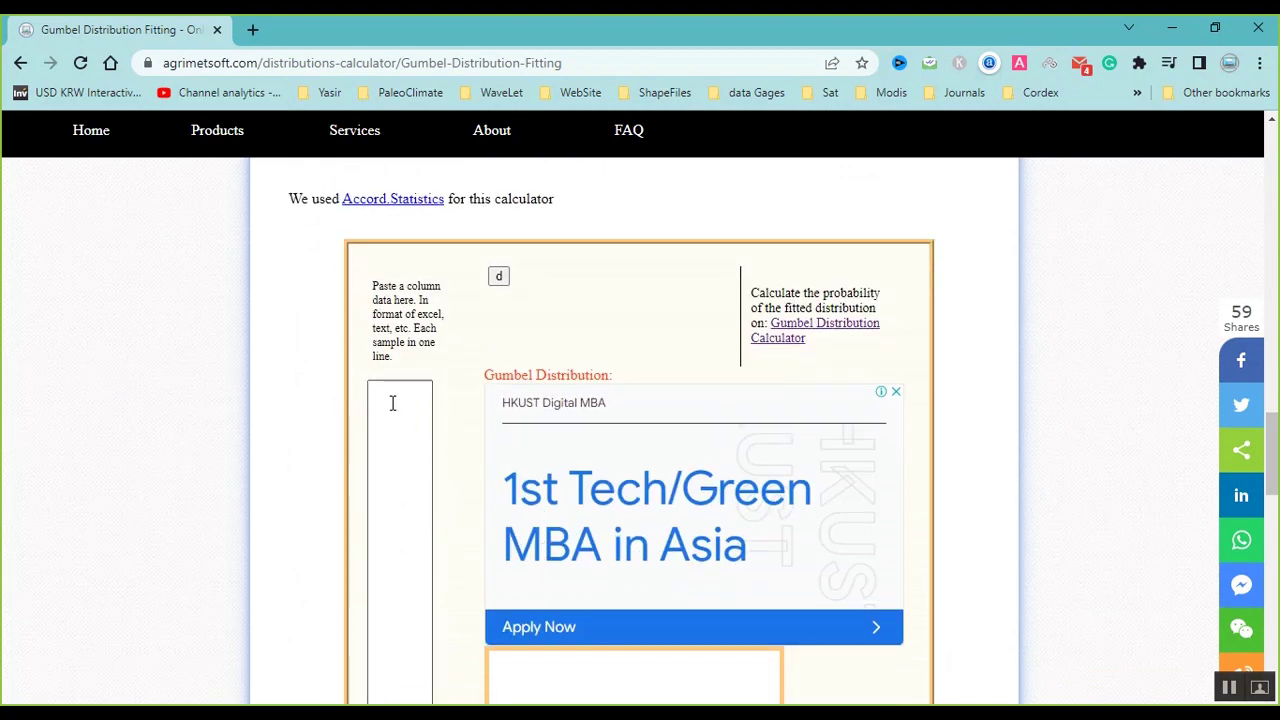
pyautogui.rightClick(391, 402)
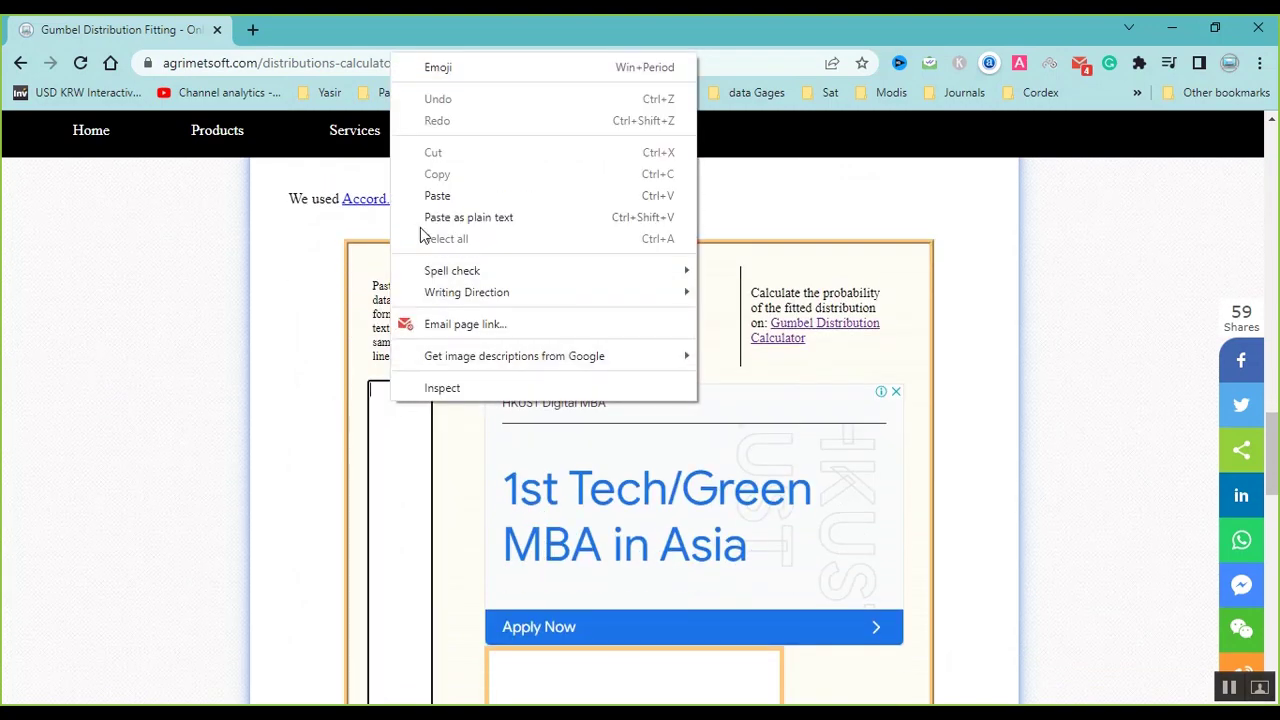
pyautogui.click(445, 197)
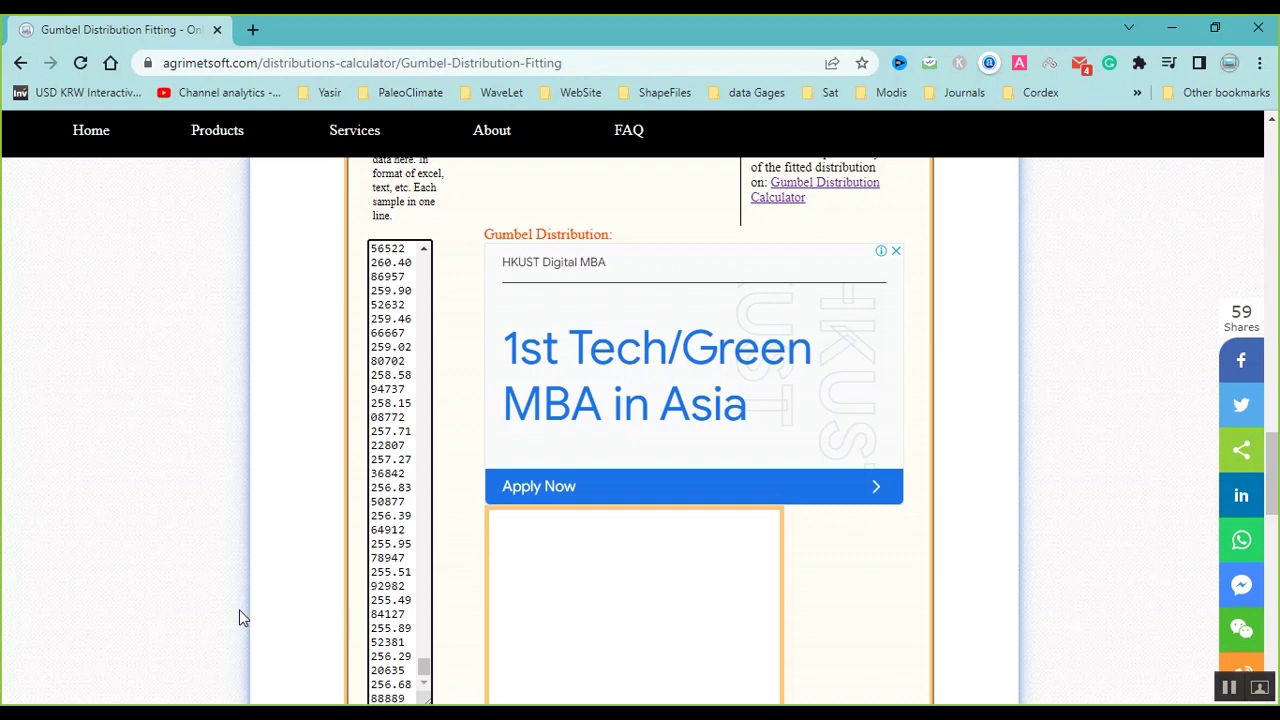
pyautogui.moveTo(436, 132)
pyautogui.doubleClick(420, 190)
pyautogui.scroll(1, 419, 192)
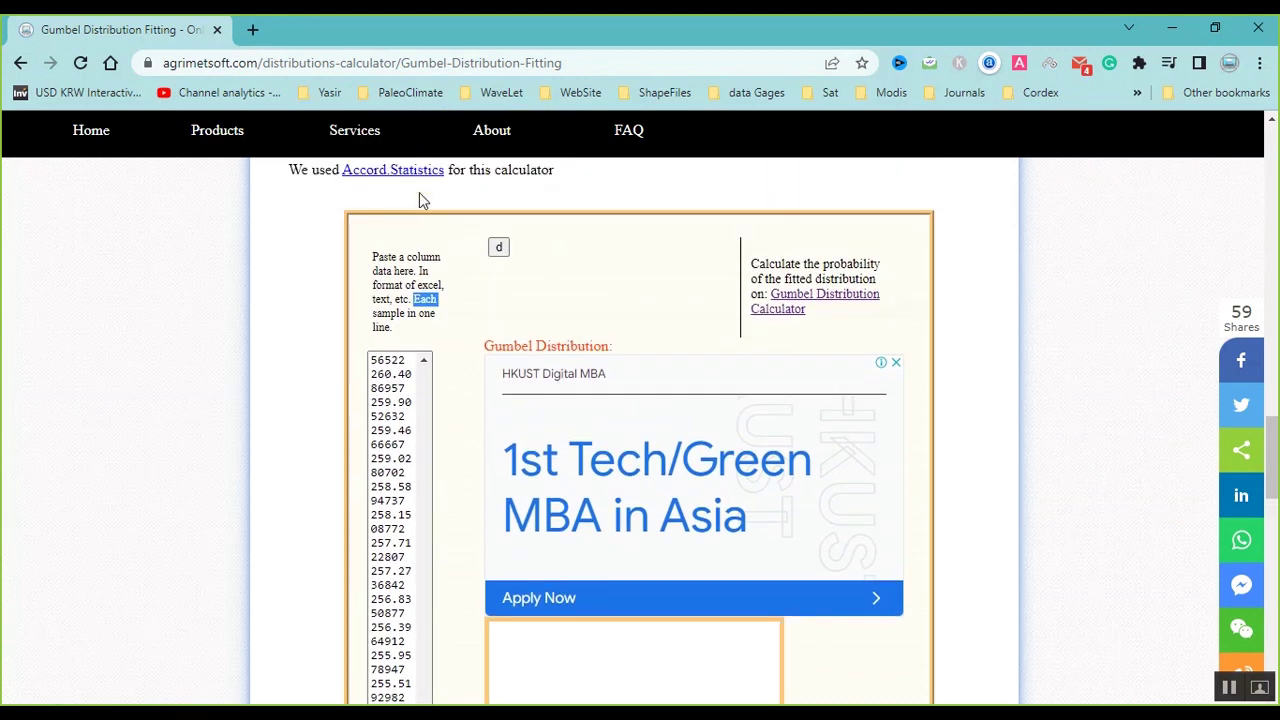
pyautogui.click(498, 249)
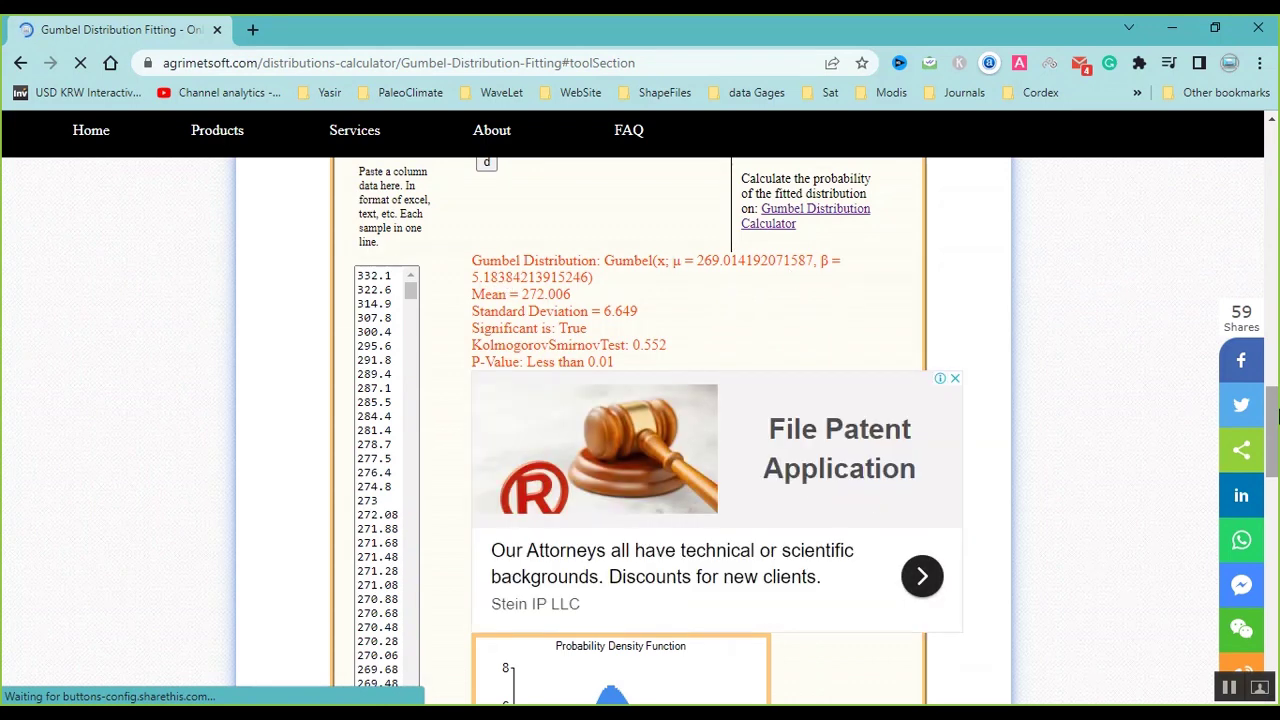
# Copy the fitted location value 269.014192 from the μ result
pyautogui.moveTo(1274, 415); pyautogui.dragTo(1274, 458)
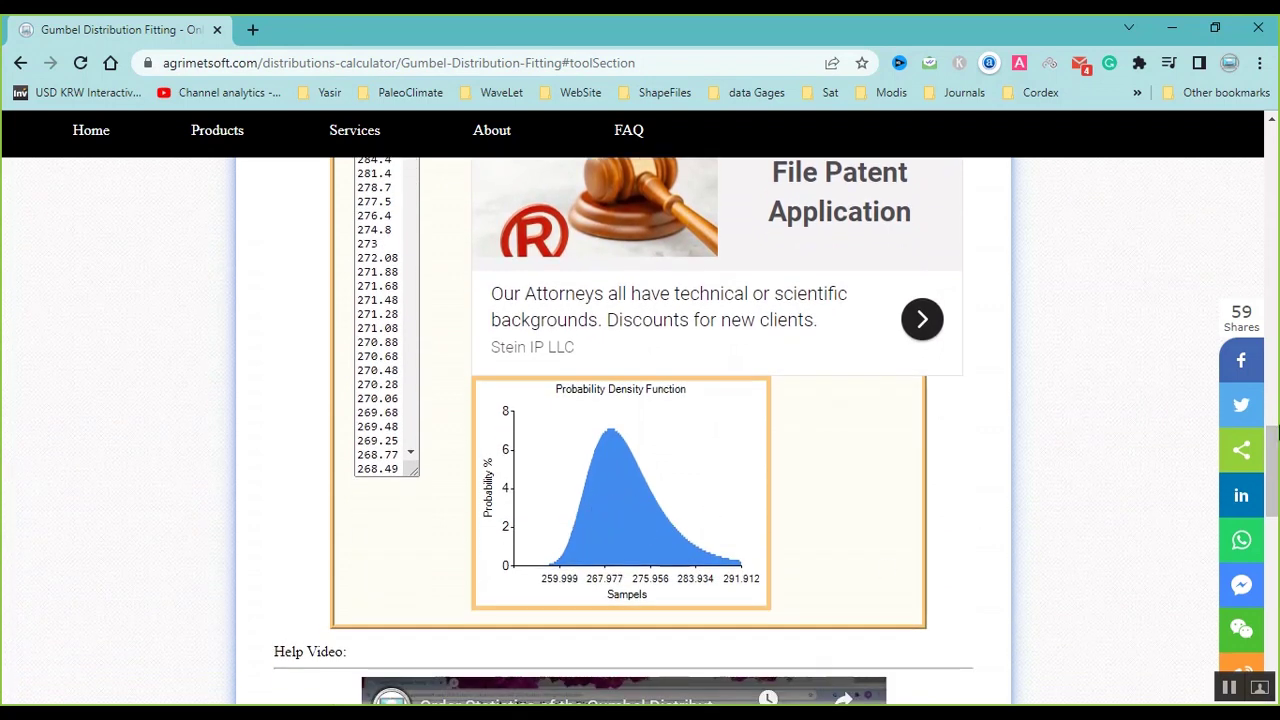
pyautogui.moveTo(1275, 452); pyautogui.dragTo(1275, 390)
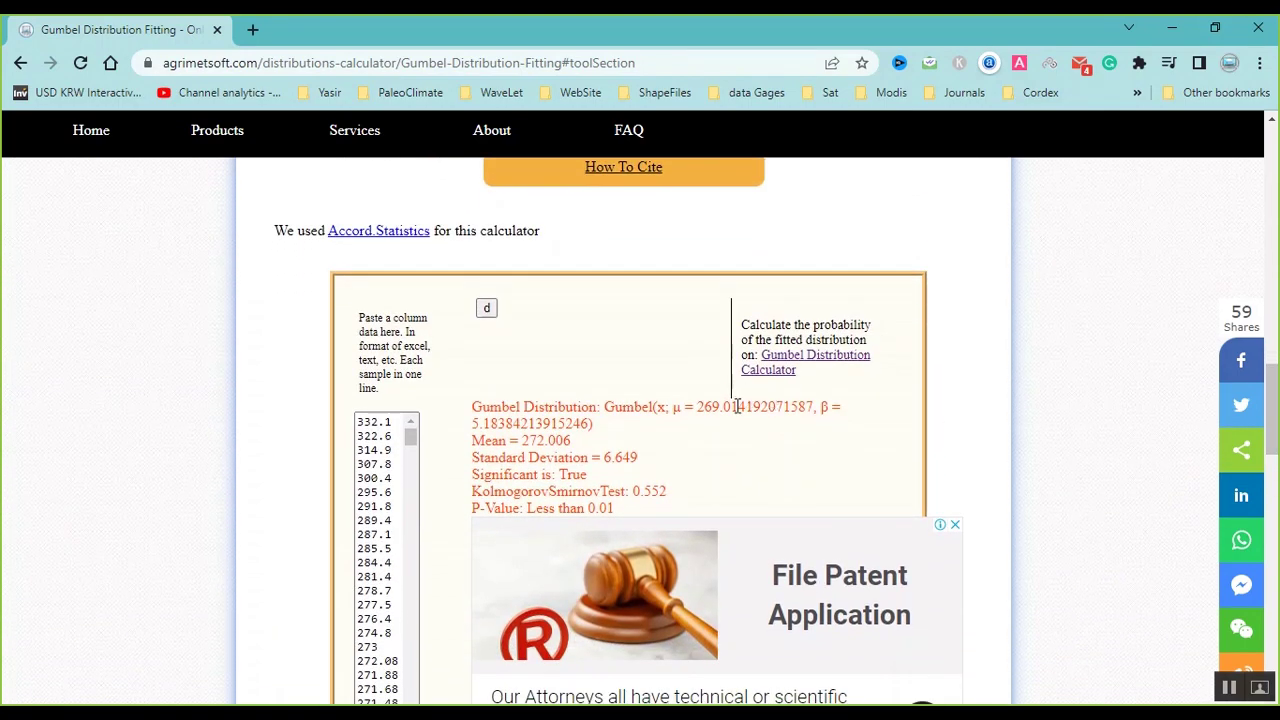
pyautogui.moveTo(698, 406); pyautogui.dragTo(790, 406)
pyautogui.rightClick(732, 414)
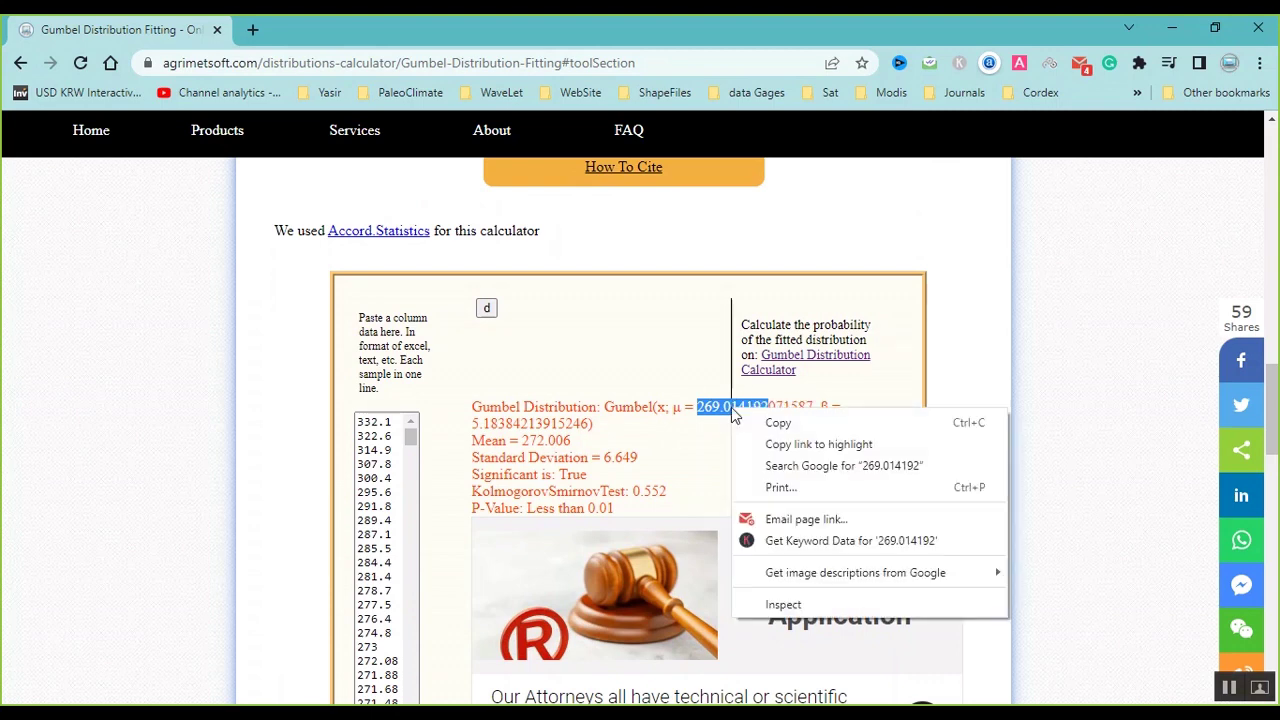
pyautogui.click(775, 423)
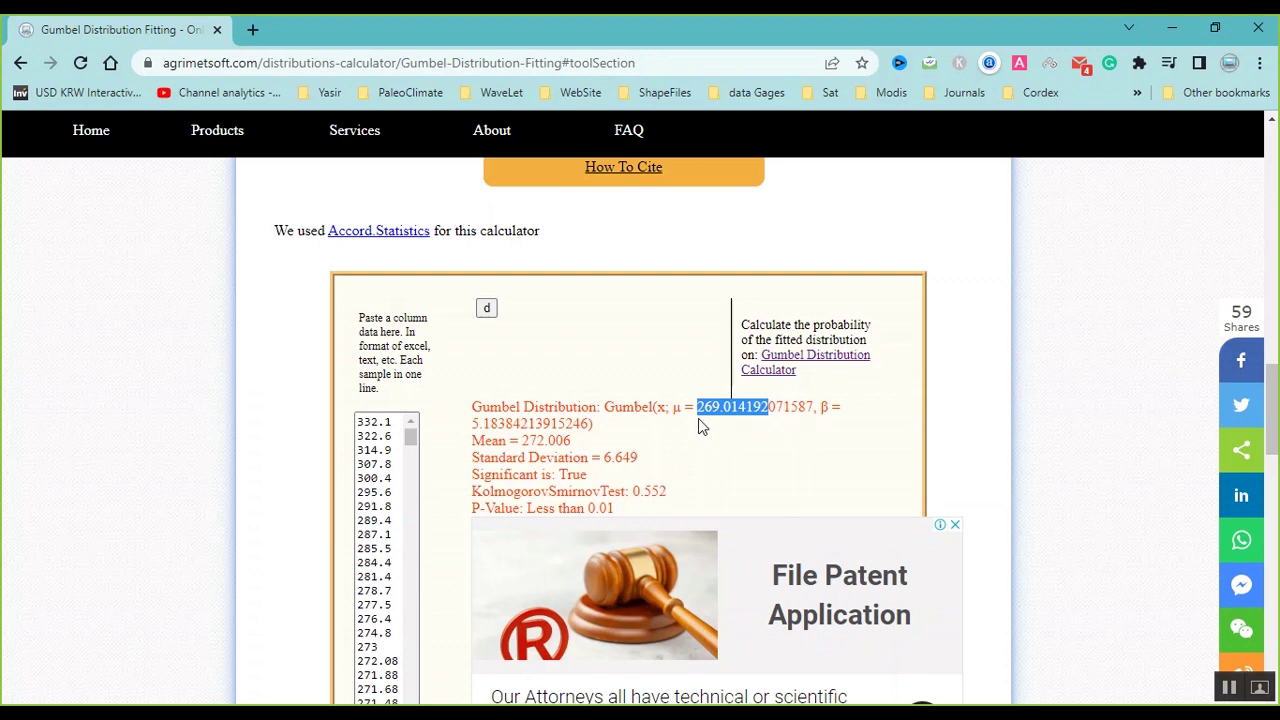
# Go to the Gumbel Distribution Calculator page and bring its online tool form into view
pyautogui.click(786, 370)
pyautogui.click(774, 370)
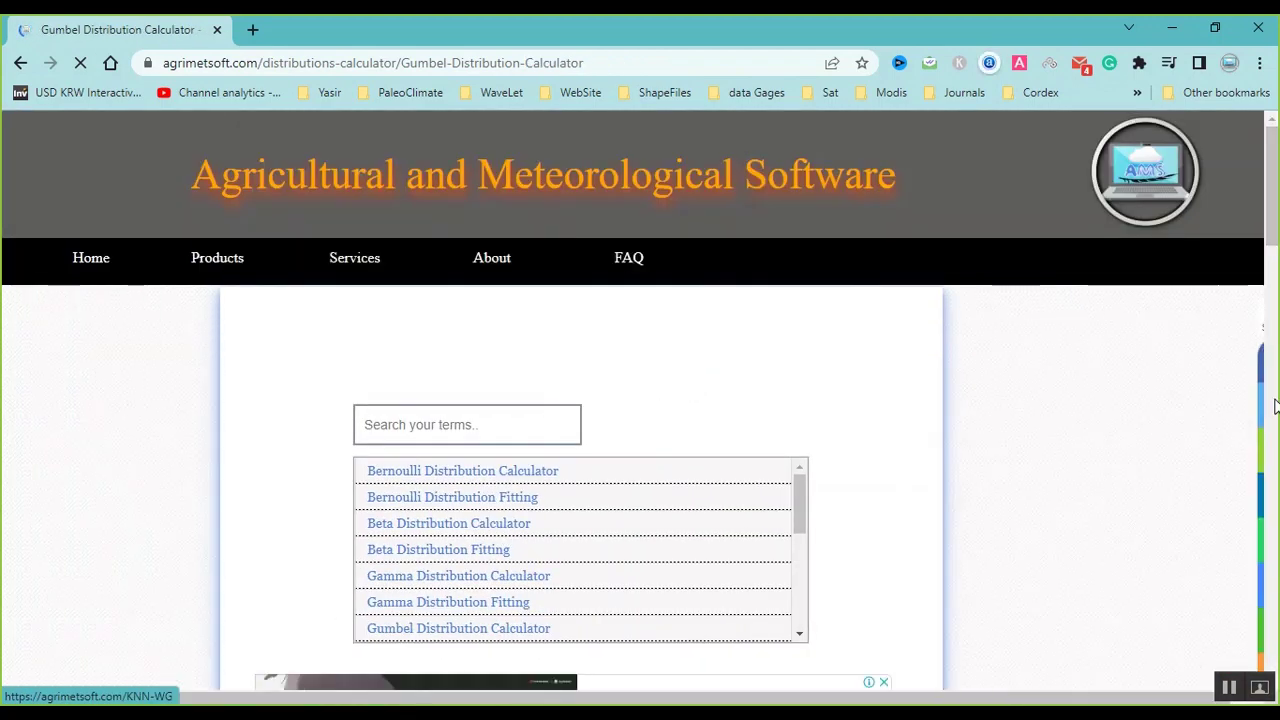
pyautogui.click(1275, 413)
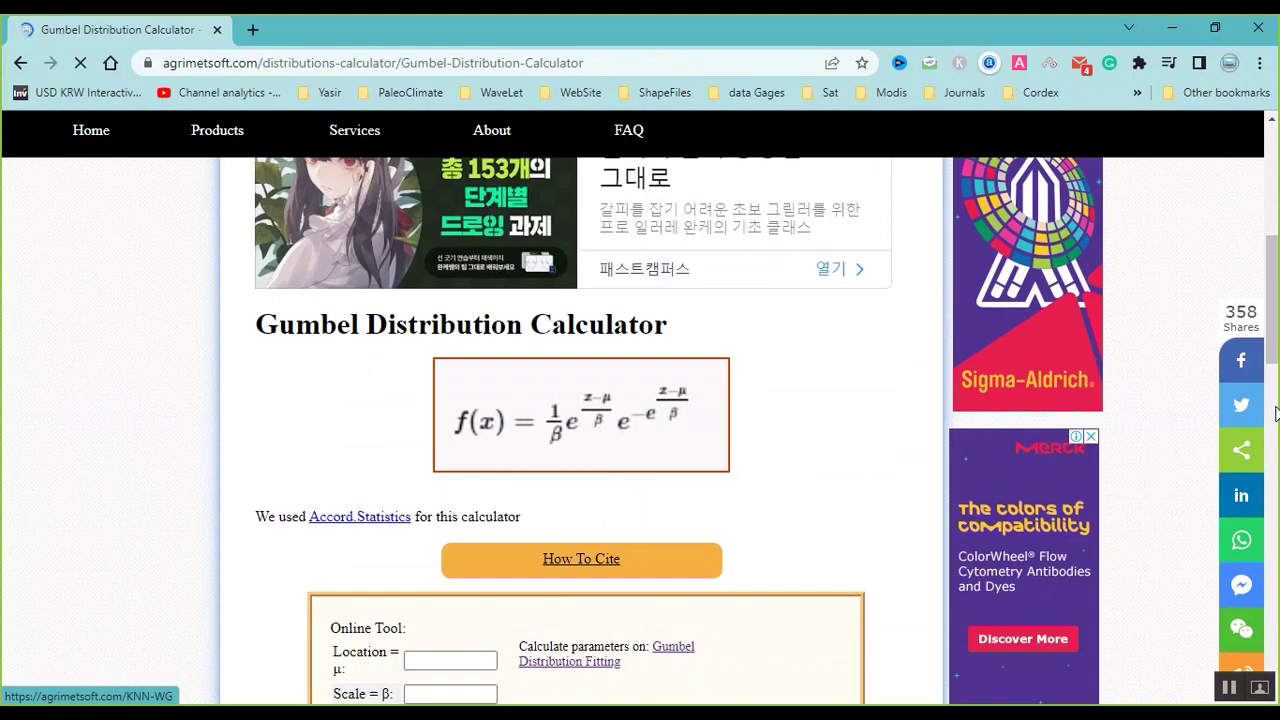
pyautogui.click(1275, 413)
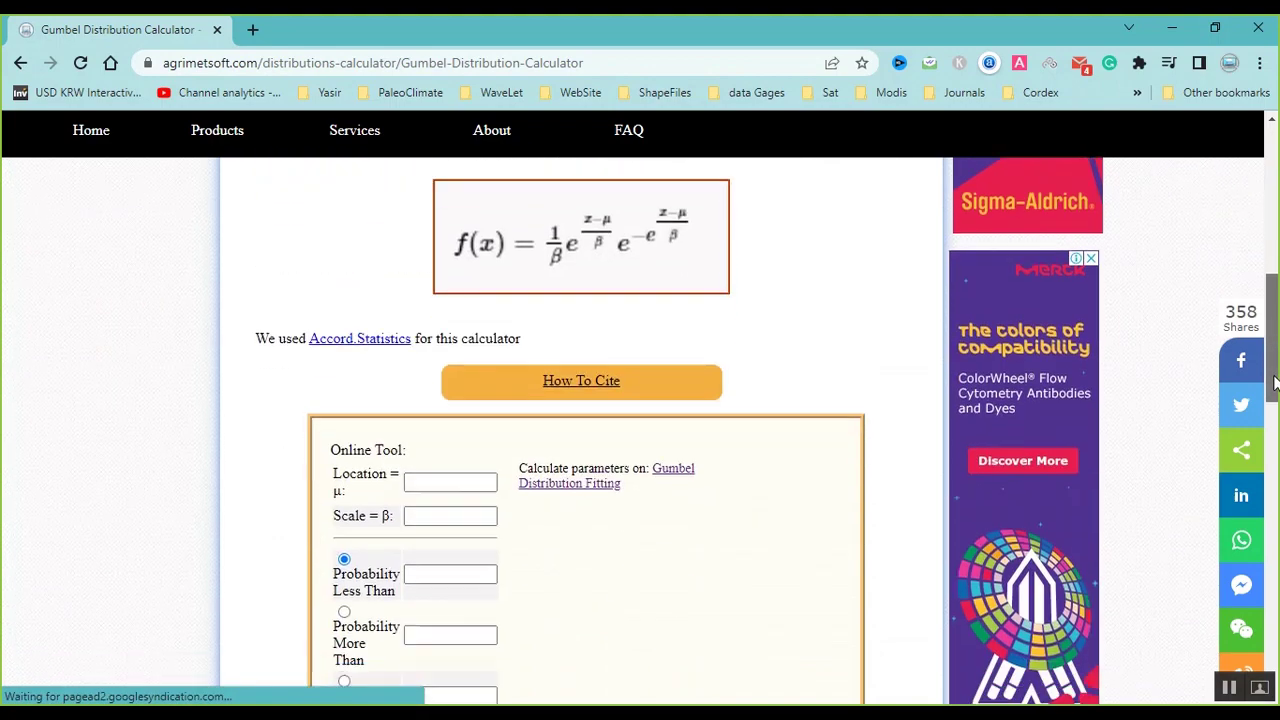
# Enter location μ = 269.014192 and scale β = 5.183 in the calculator
pyautogui.click(432, 362)
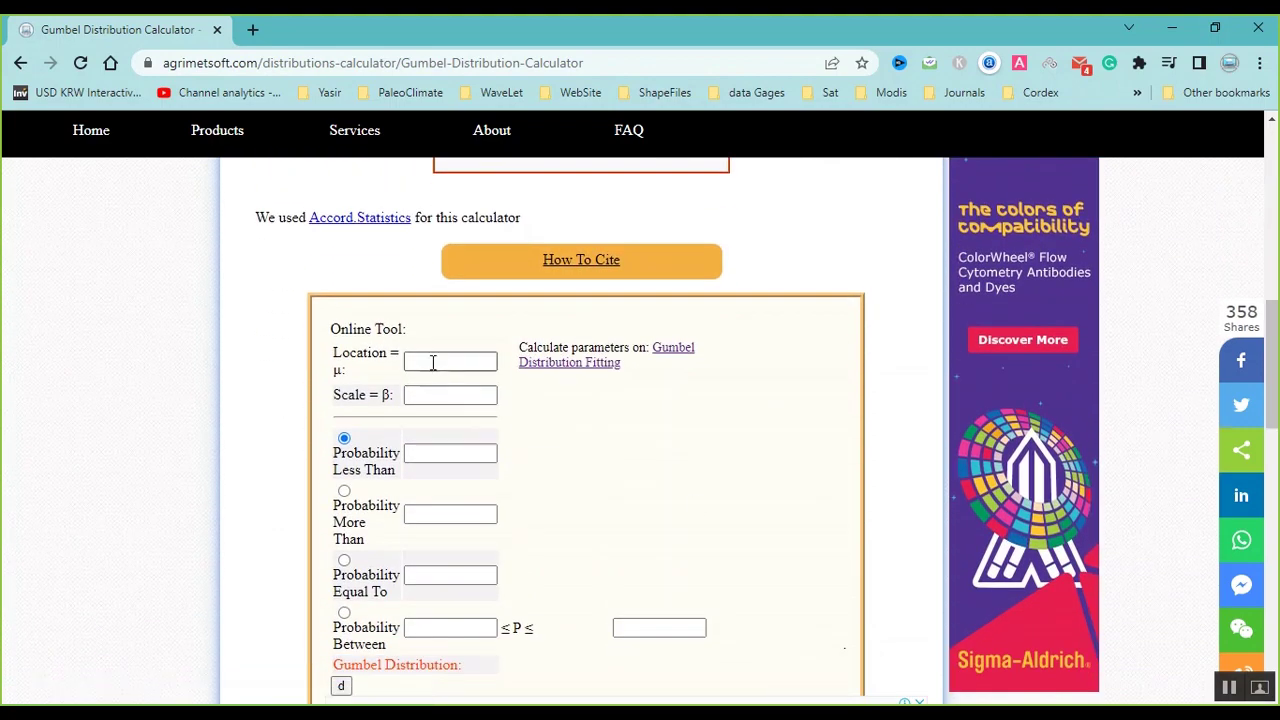
pyautogui.write('269.014192')
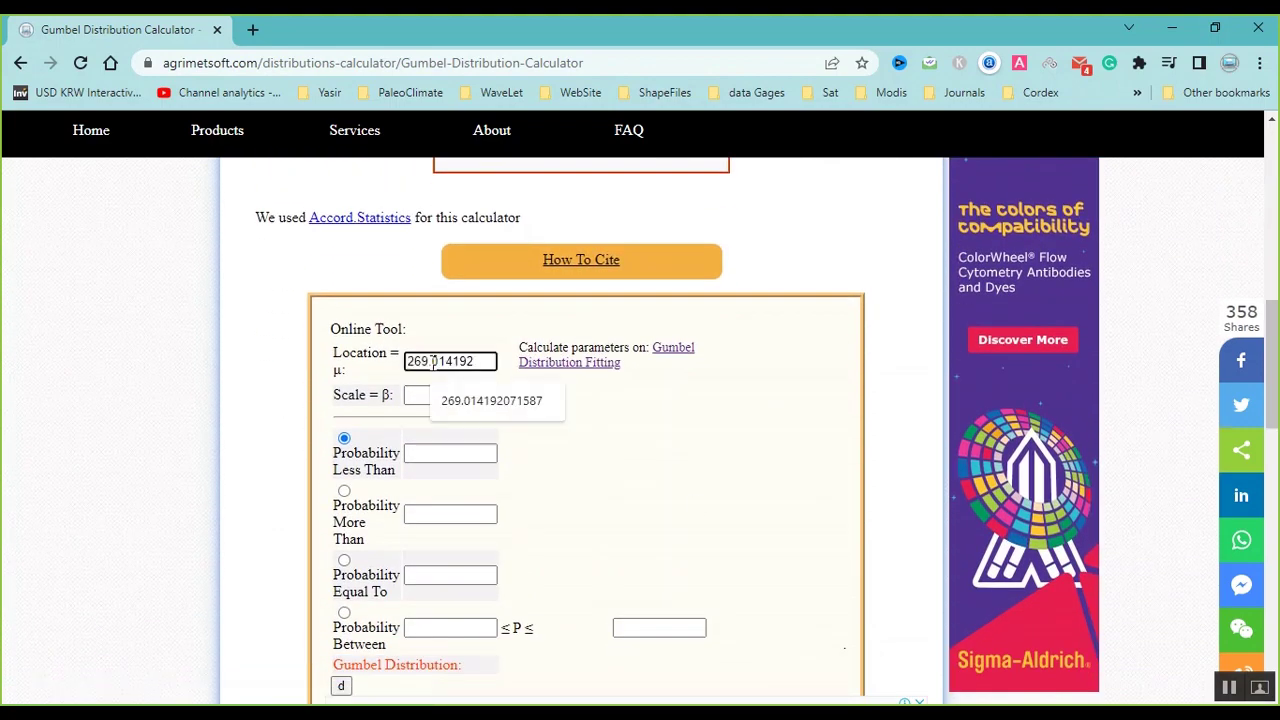
pyautogui.press('Tab')
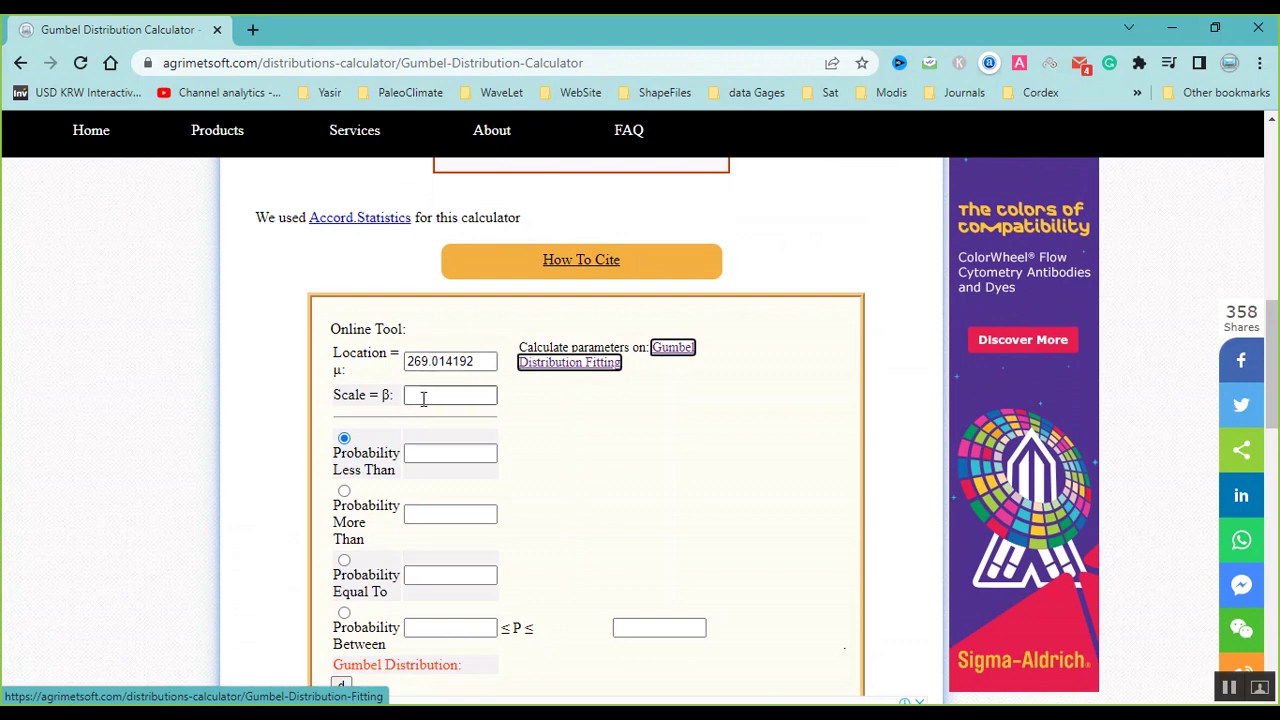
pyautogui.click(423, 398)
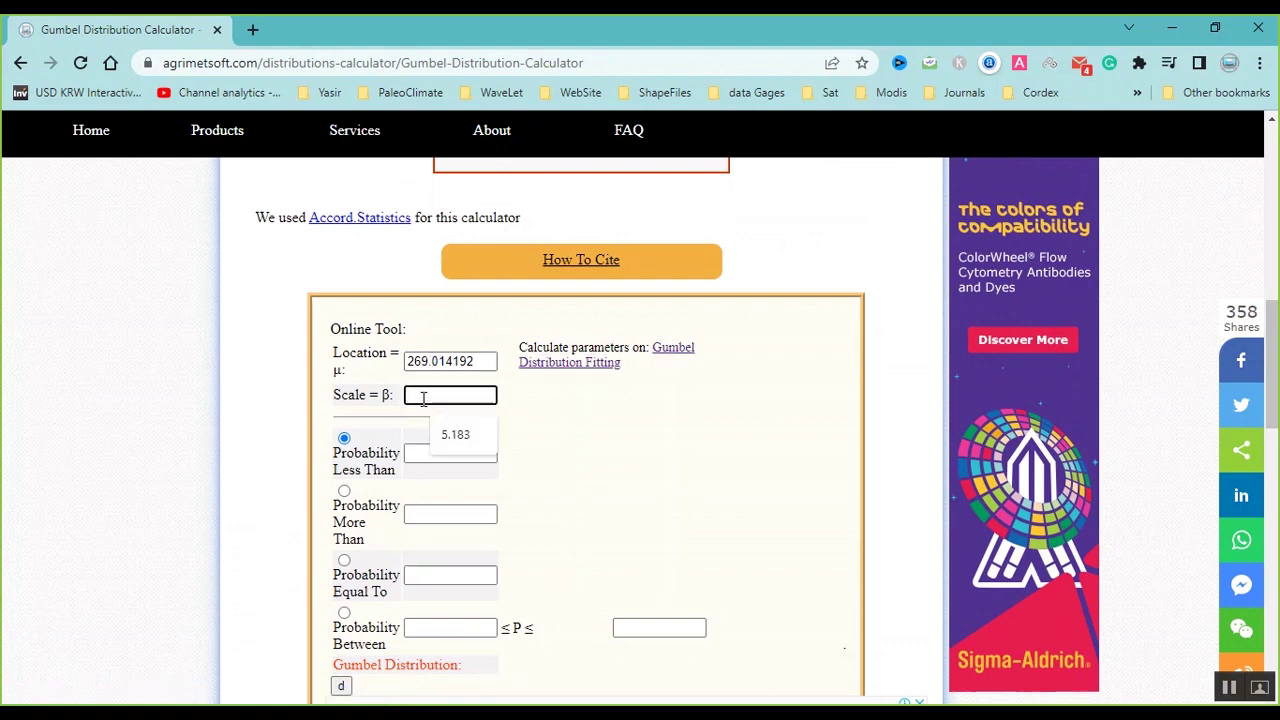
pyautogui.click(452, 430)
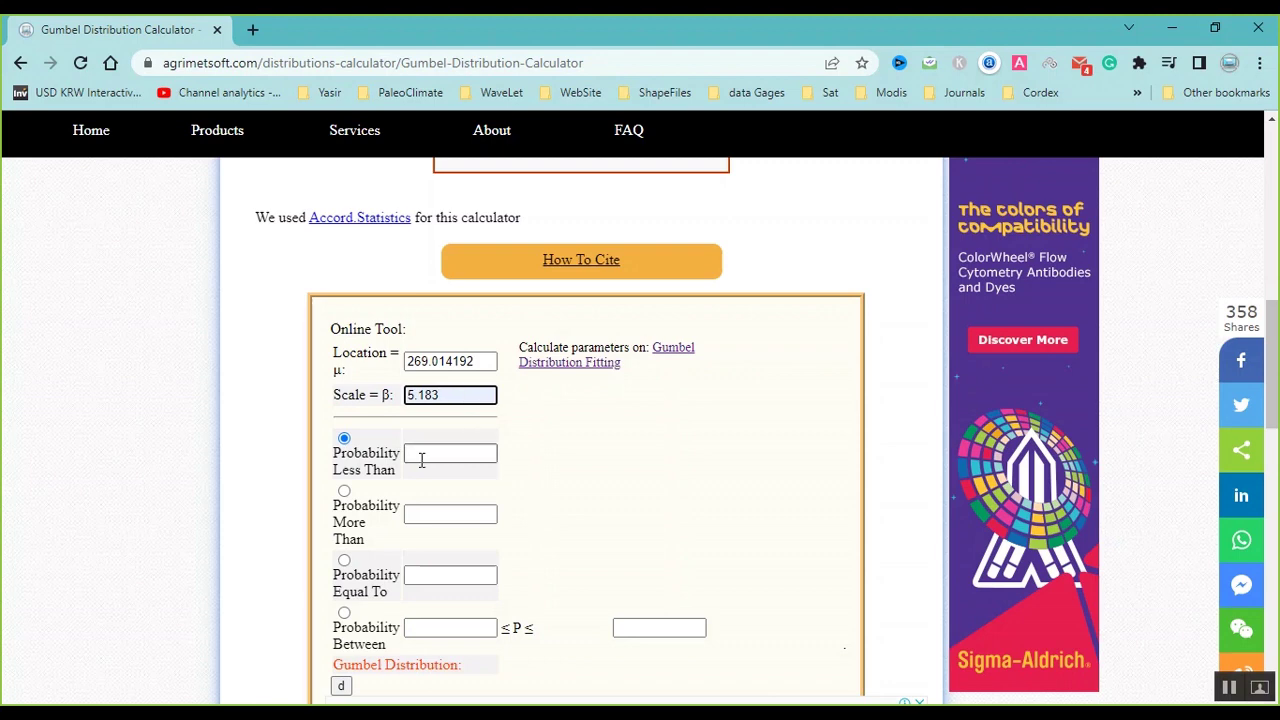
# Calculate the probability of exceeding 268, which returns 0.704
pyautogui.click(344, 492)
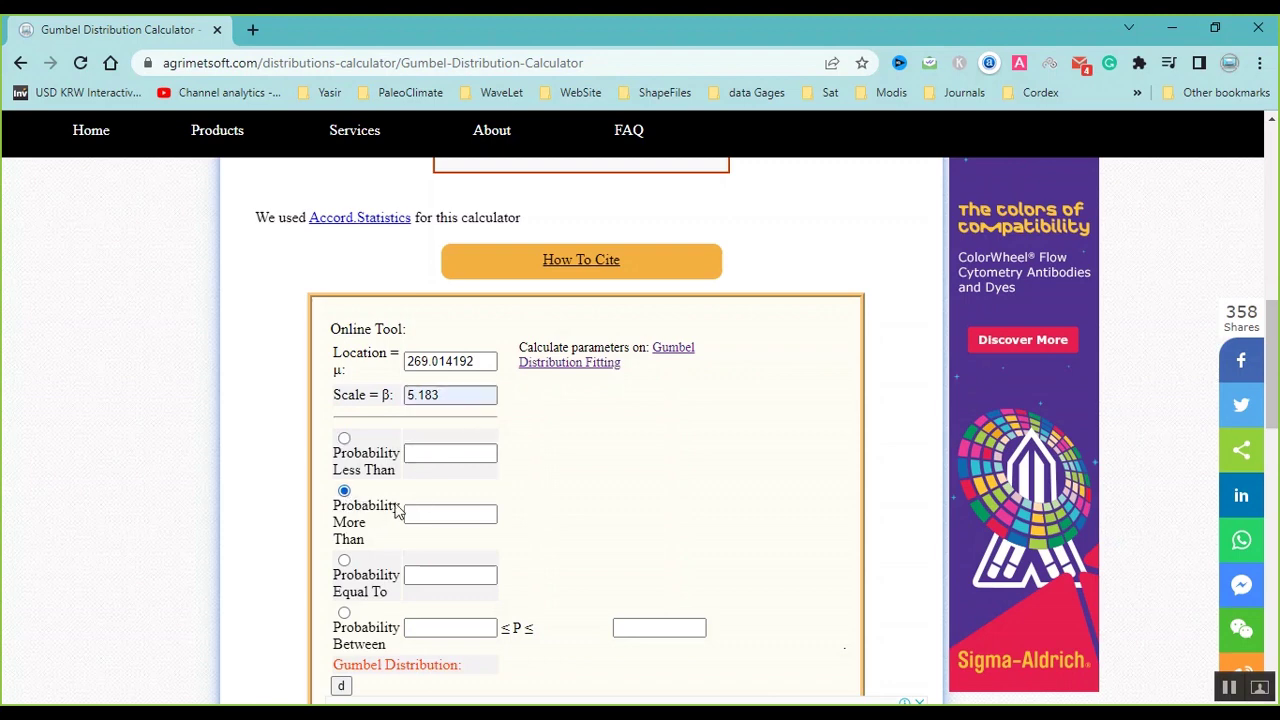
pyautogui.click(426, 514)
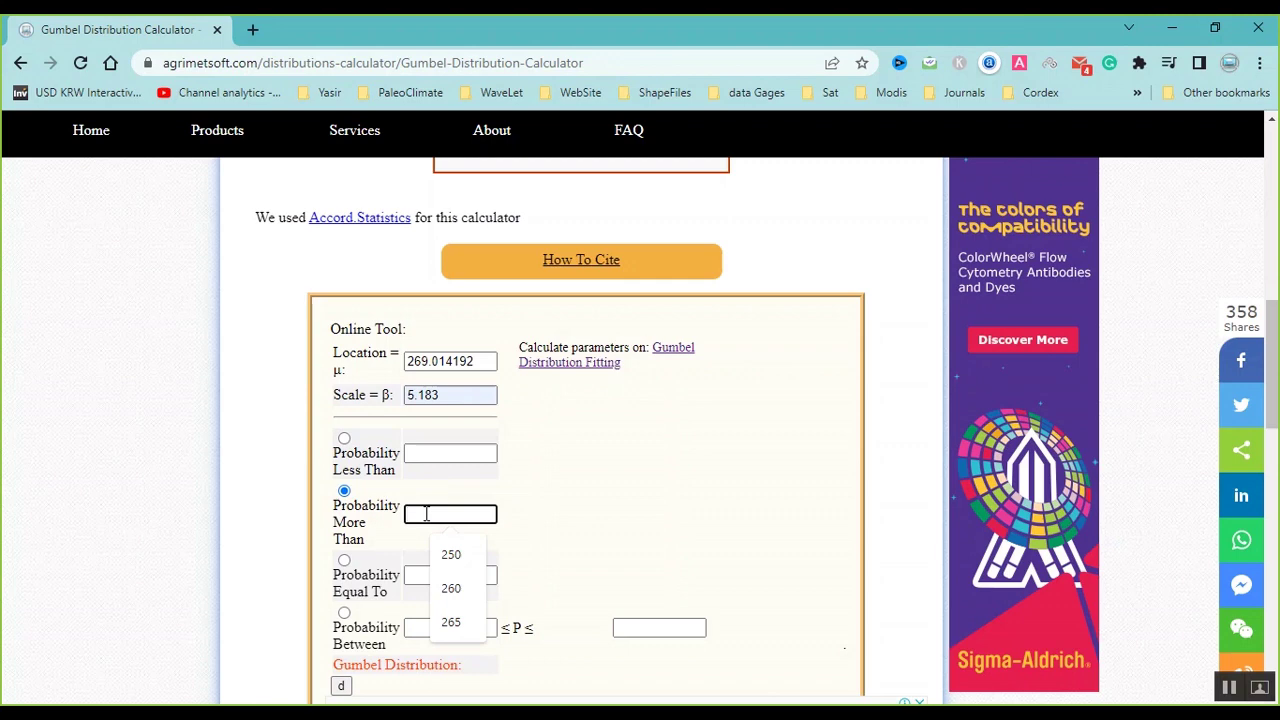
pyautogui.write('268')
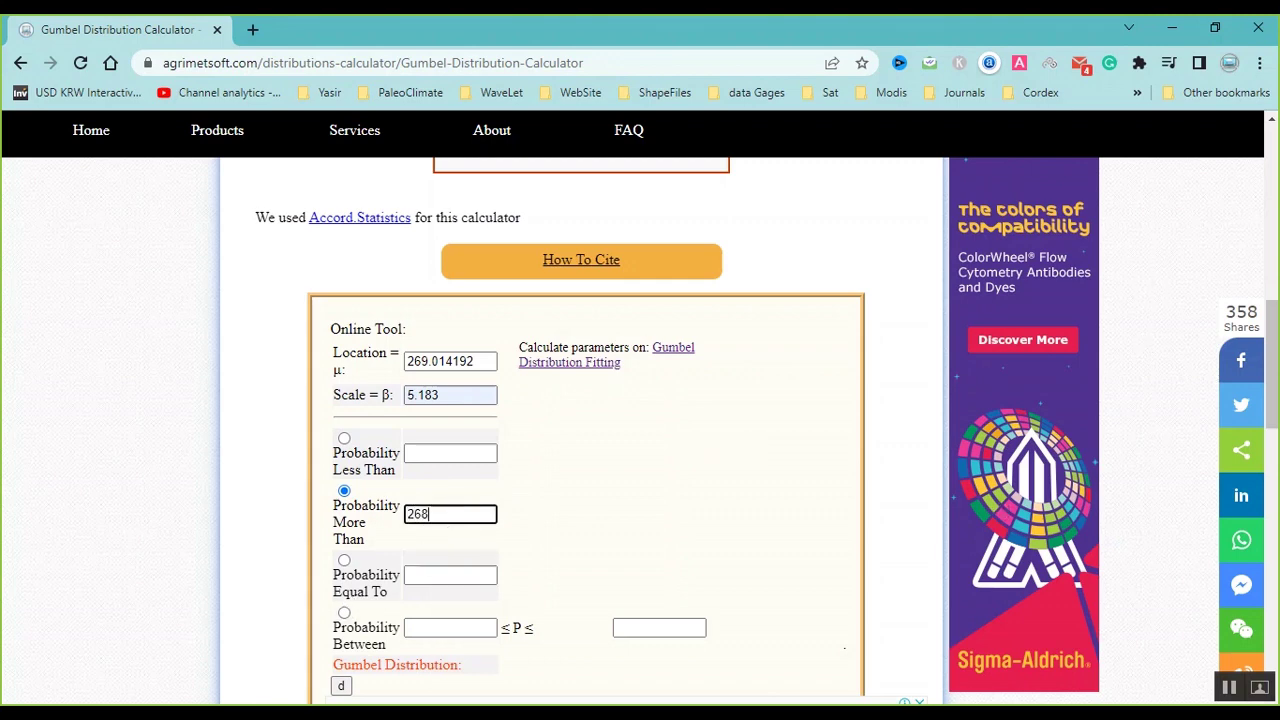
pyautogui.click(341, 688)
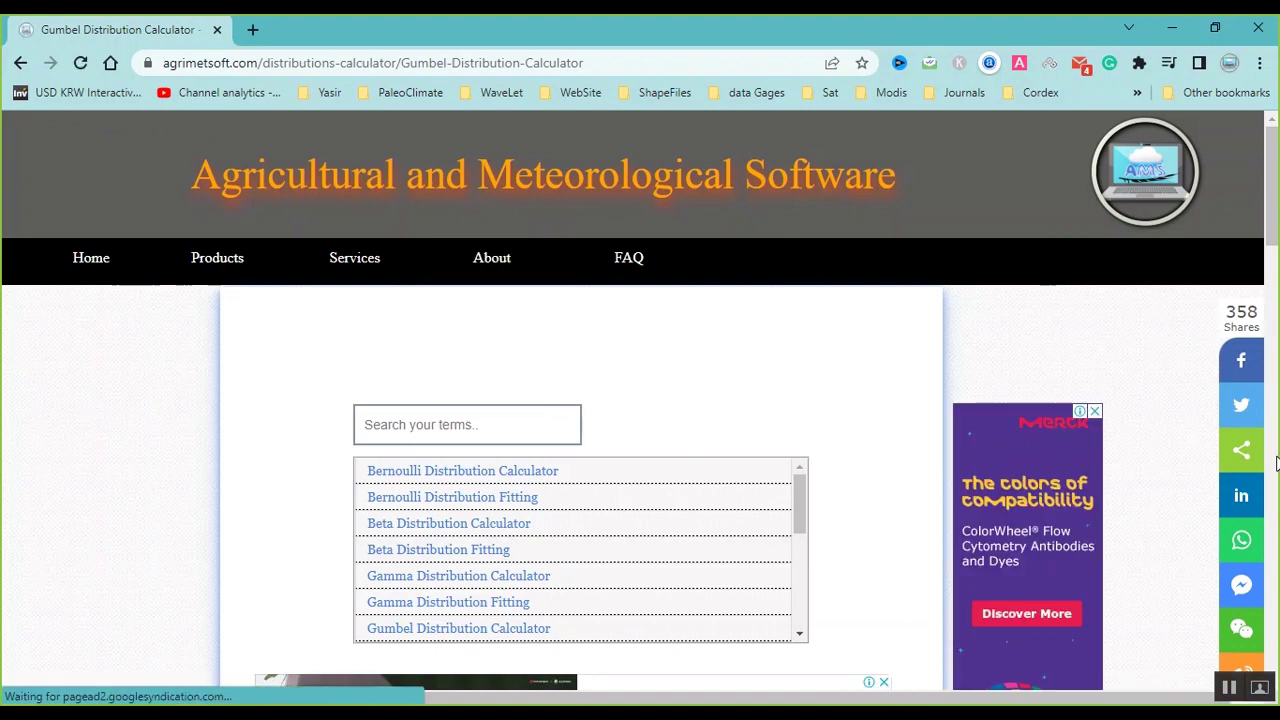
pyautogui.scroll(-1, 1276, 462)
pyautogui.scroll(-10, 1276, 462)
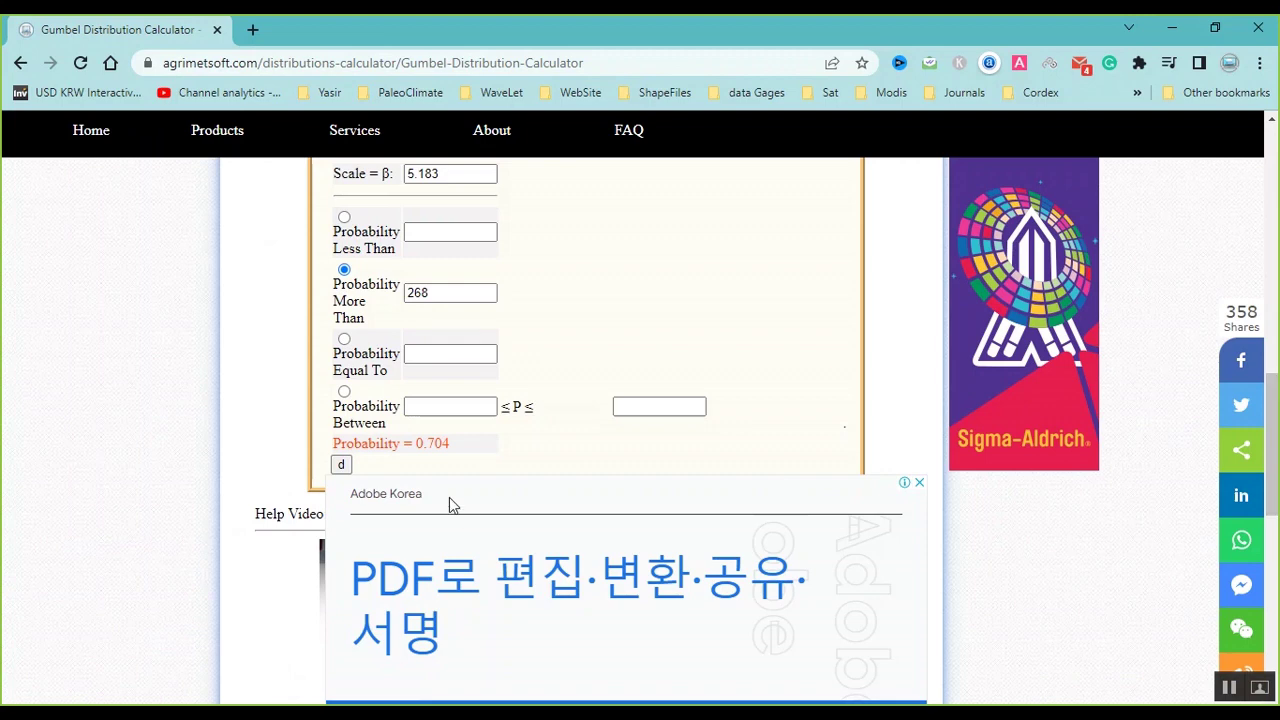